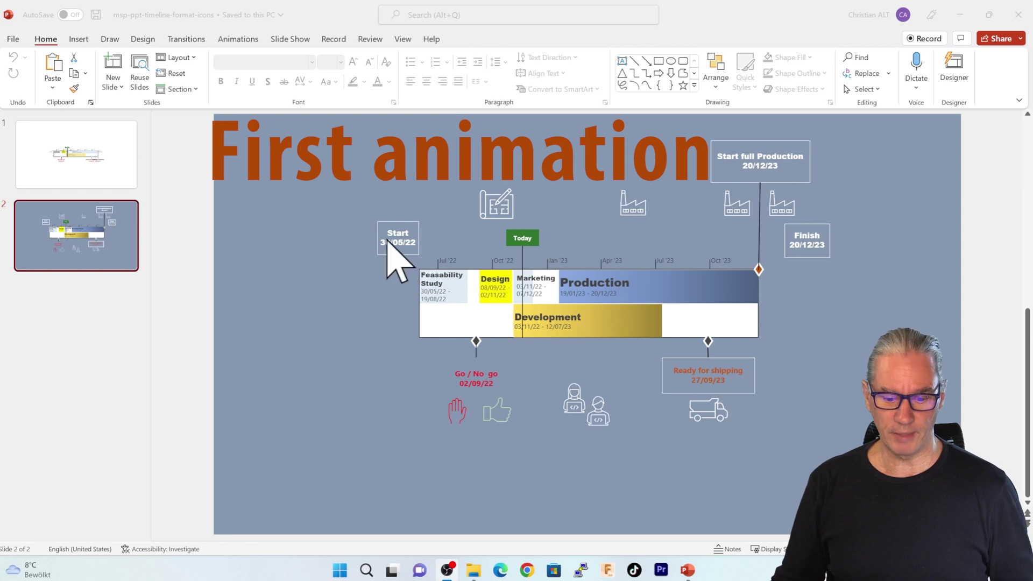
# Step: Give the Start 30/05/22 box a Fly In entrance from the left as the first animation
pyautogui.click(356, 211)
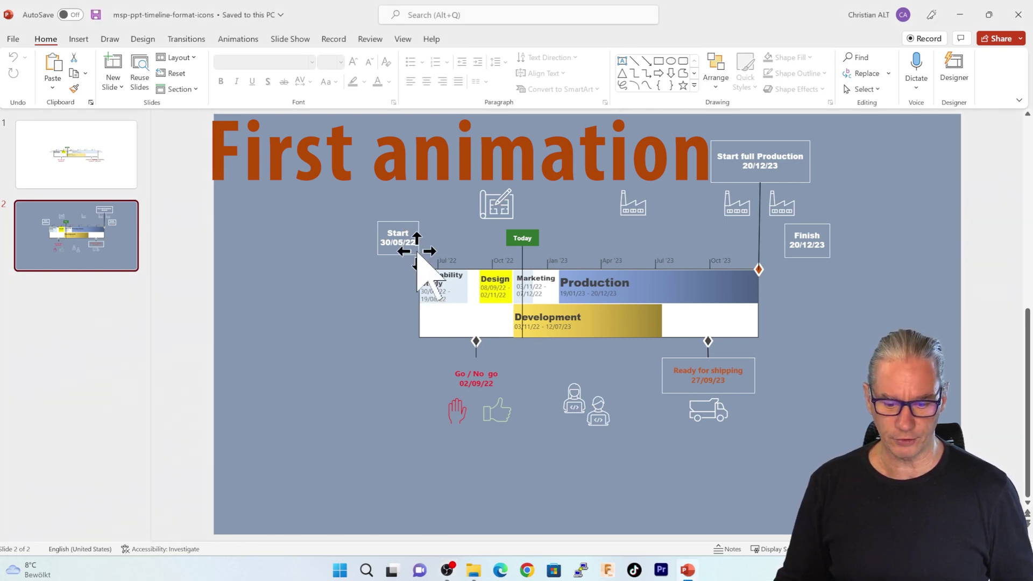
pyautogui.click(415, 246)
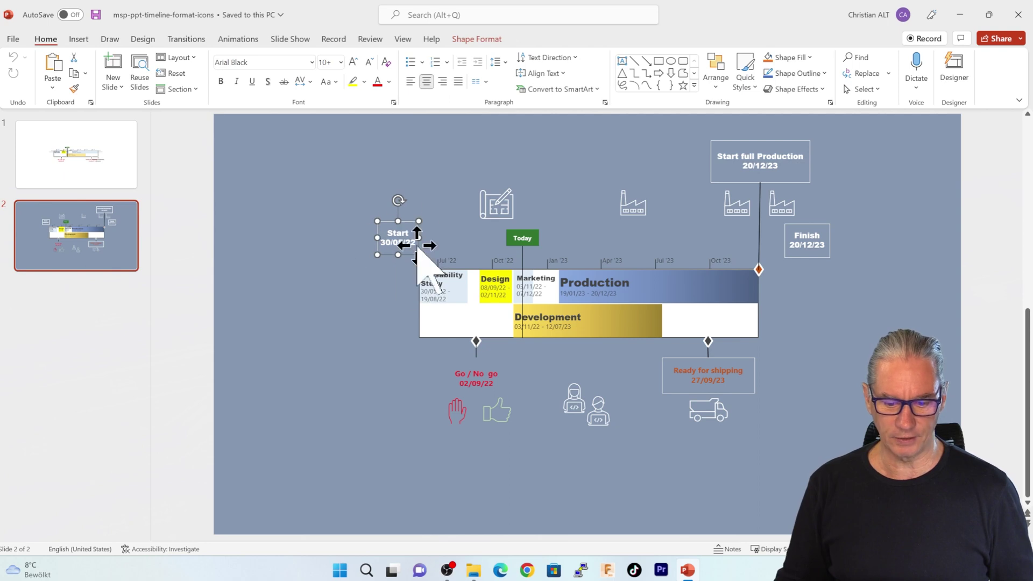
pyautogui.click(238, 39)
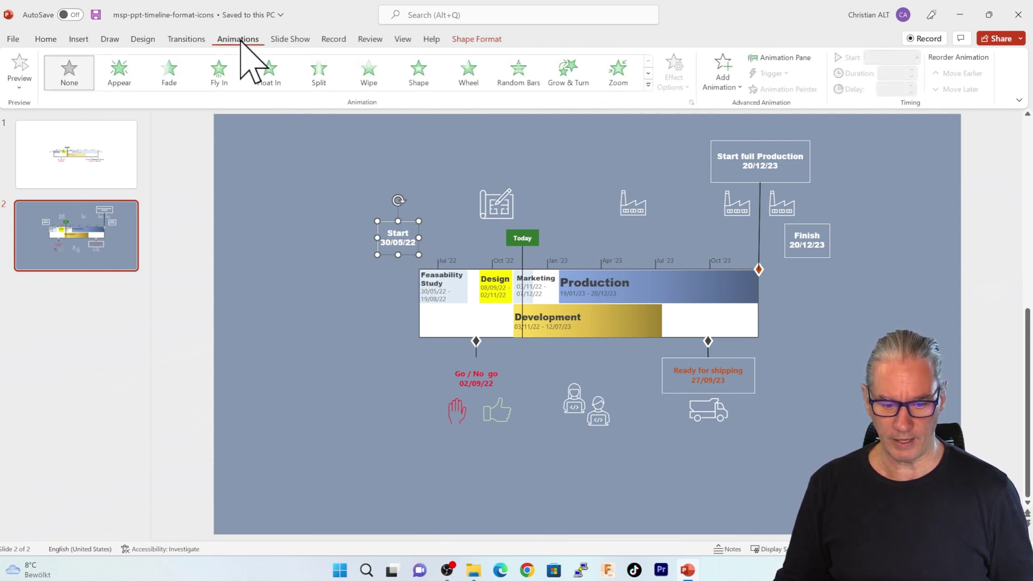
pyautogui.click(224, 74)
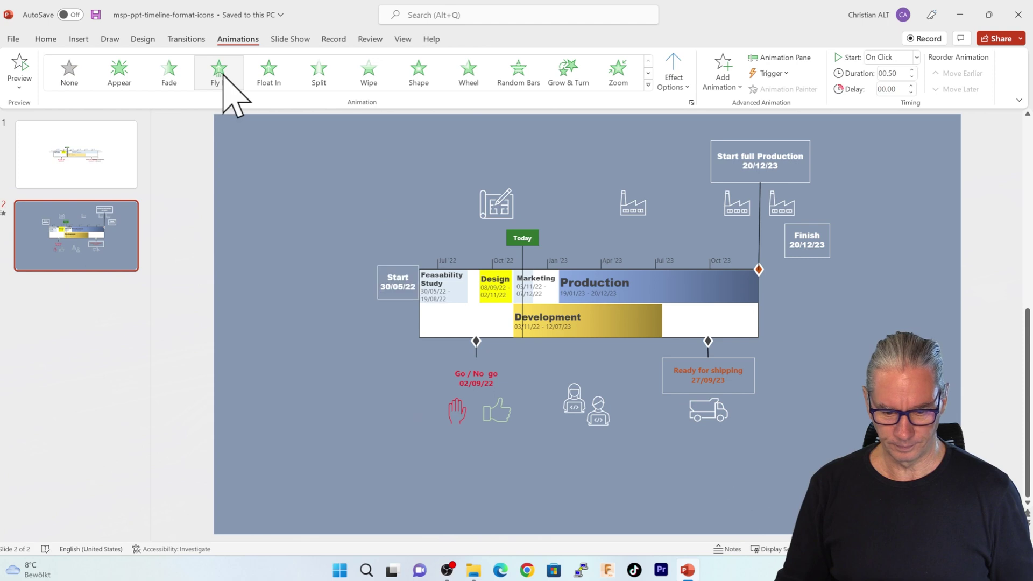
pyautogui.click(673, 84)
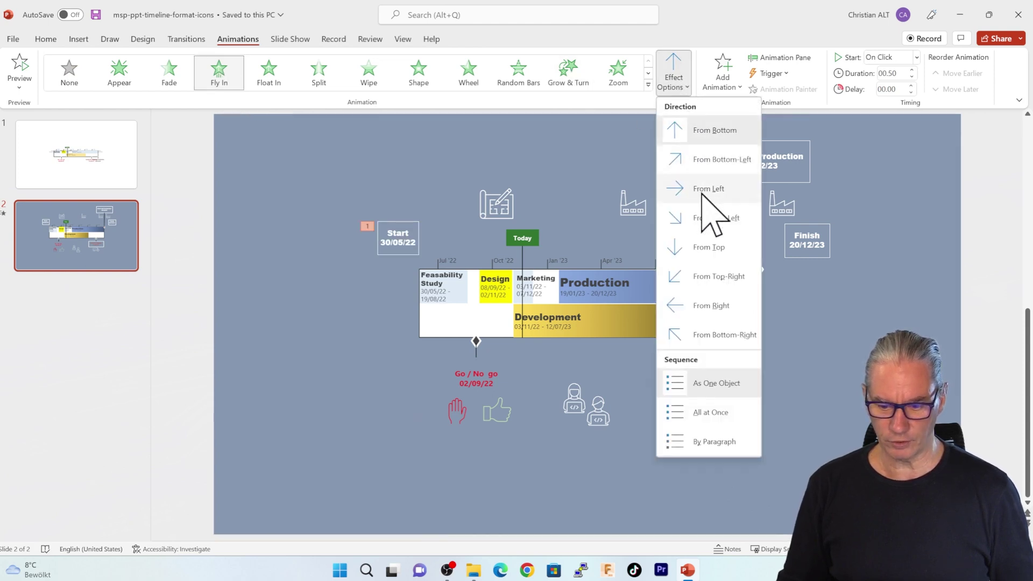
pyautogui.click(702, 195)
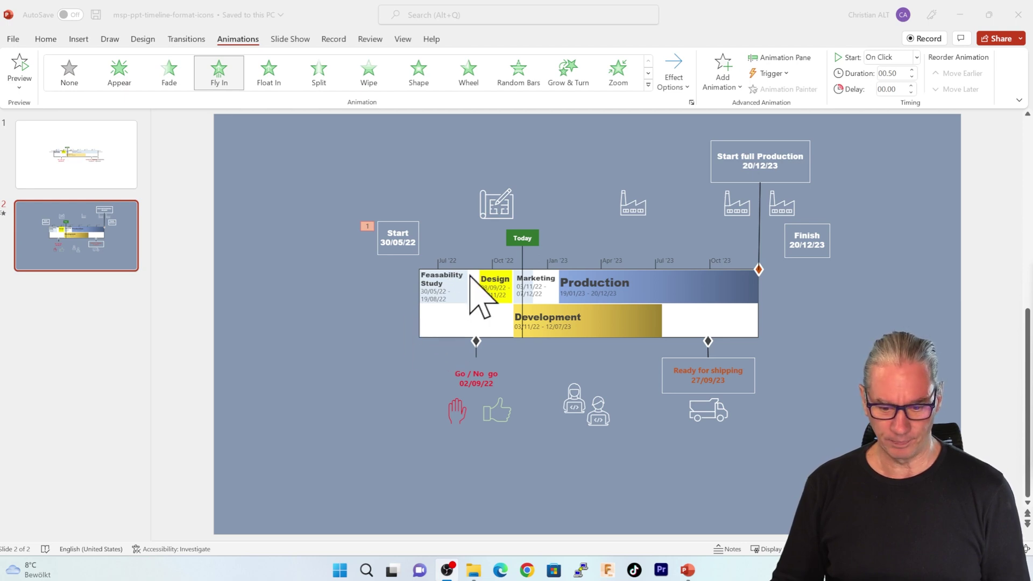
pyautogui.click(481, 242)
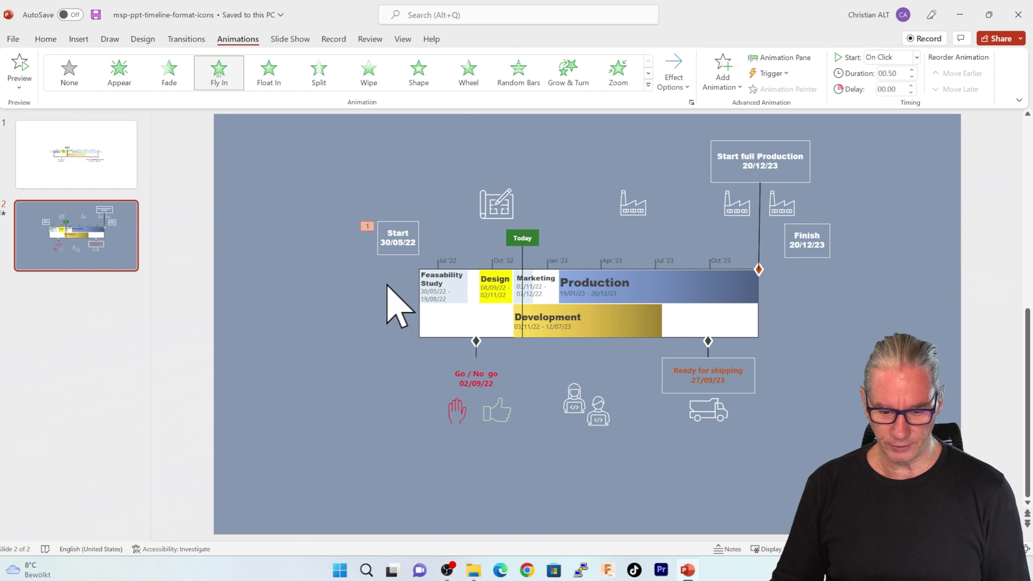
# Step: Group the Feasability Study bar with its Jul '22 tick
pyautogui.moveTo(372, 316); pyautogui.dragTo(484, 245)
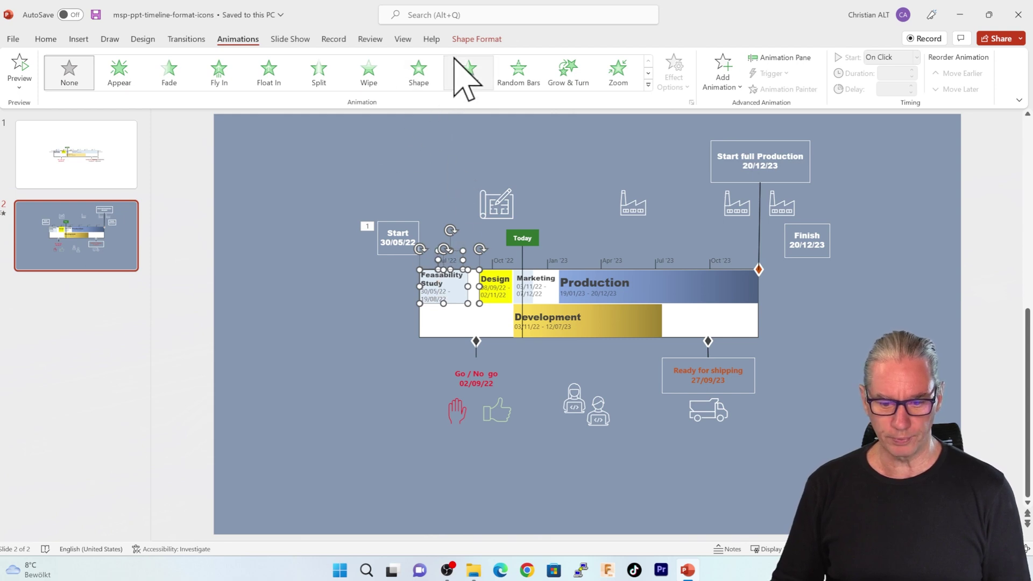
pyautogui.click(477, 39)
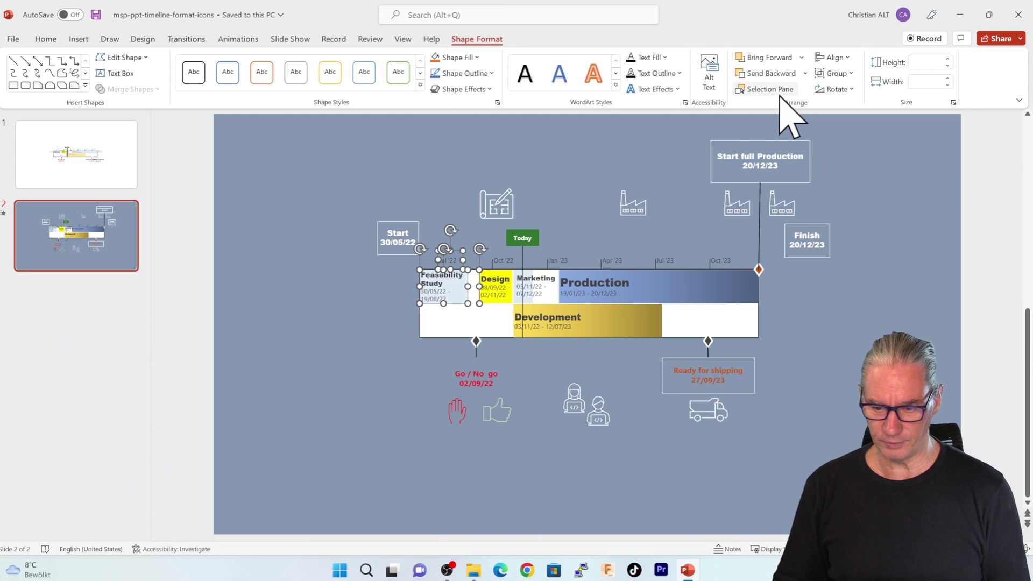
pyautogui.click(850, 73)
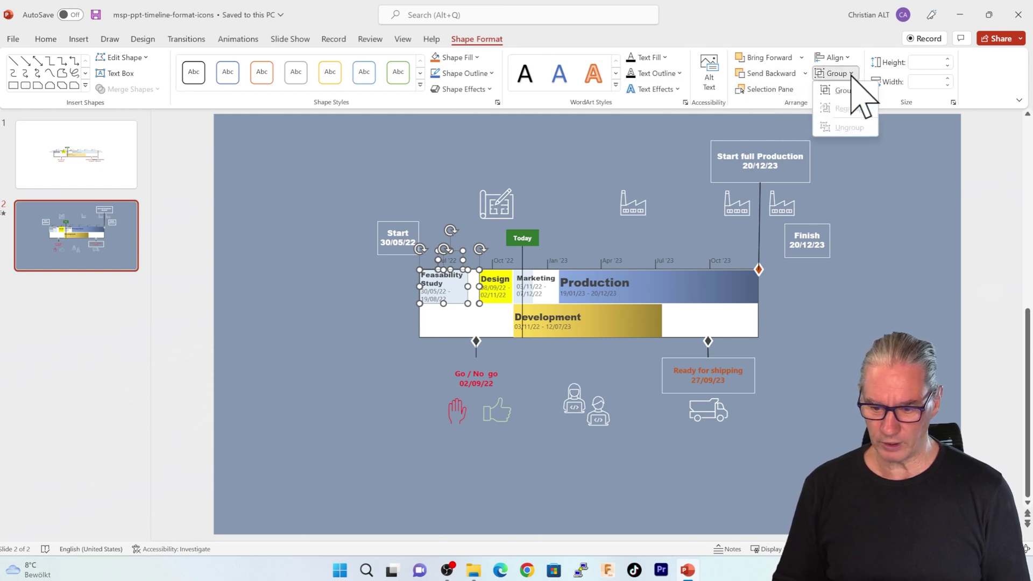
pyautogui.click(844, 90)
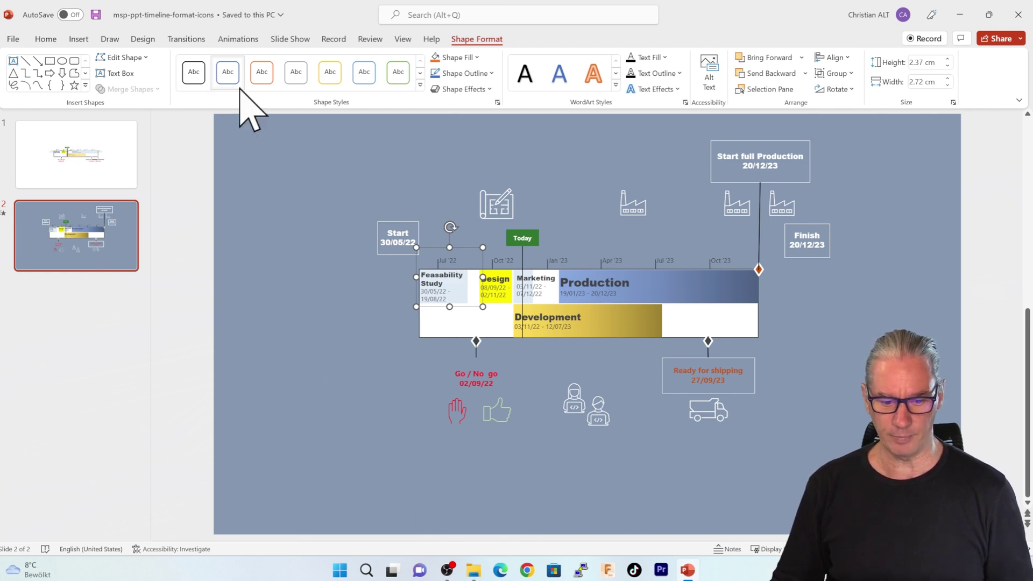
# Step: Give the Feasability Study group a Fly In entrance from the top
pyautogui.click(238, 39)
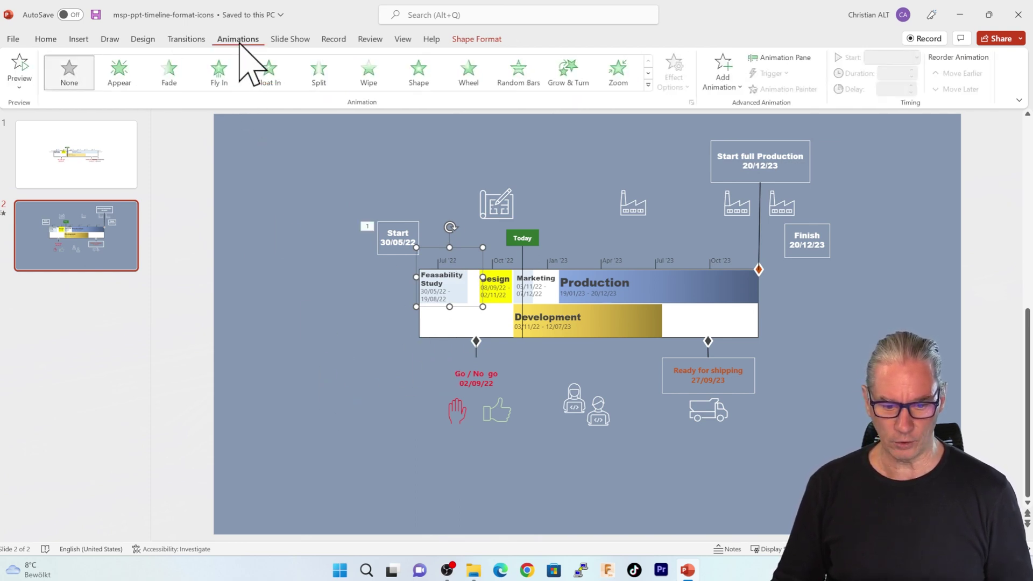
pyautogui.click(219, 73)
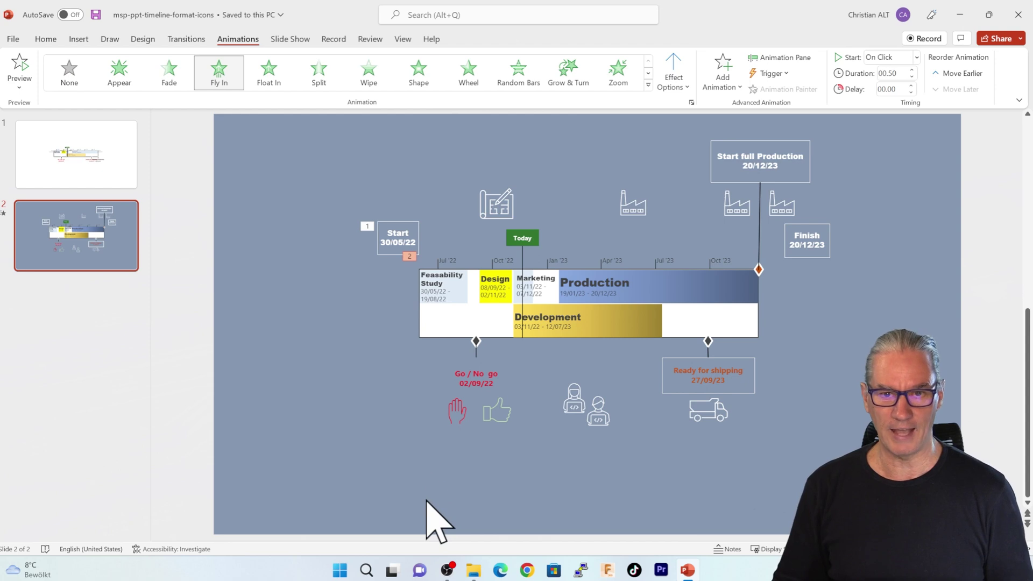
pyautogui.click(682, 82)
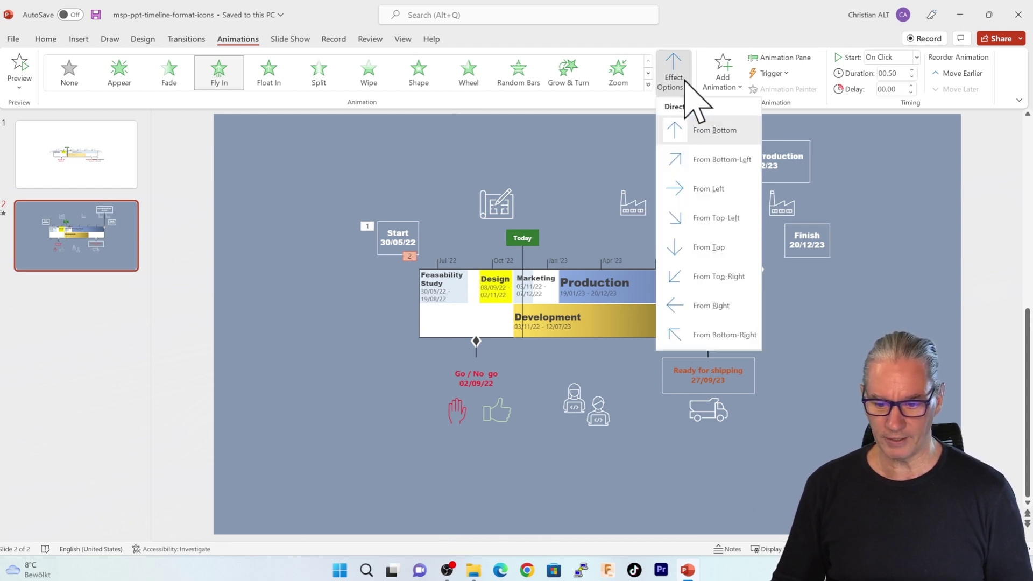
pyautogui.click(708, 248)
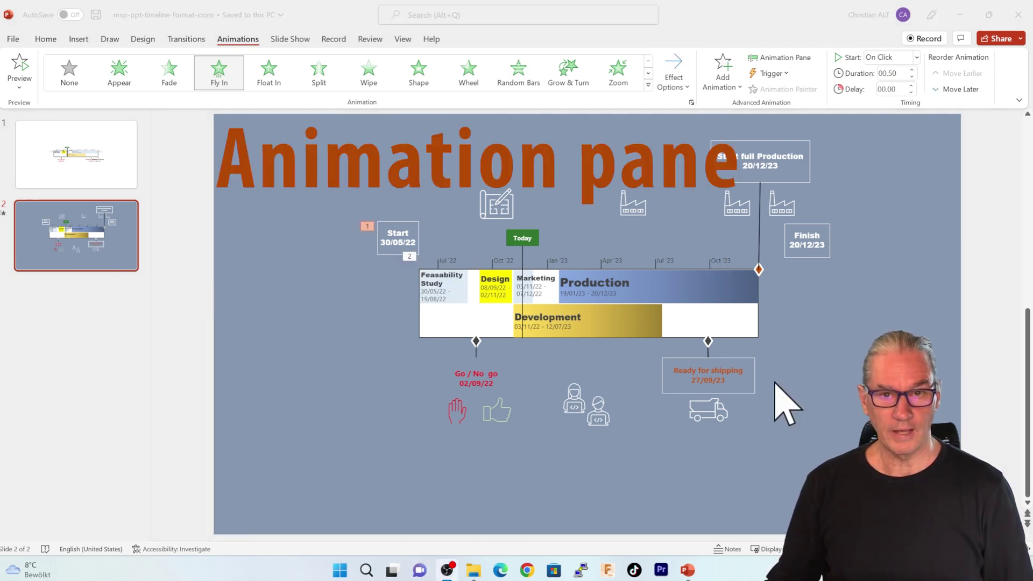
pyautogui.click(782, 58)
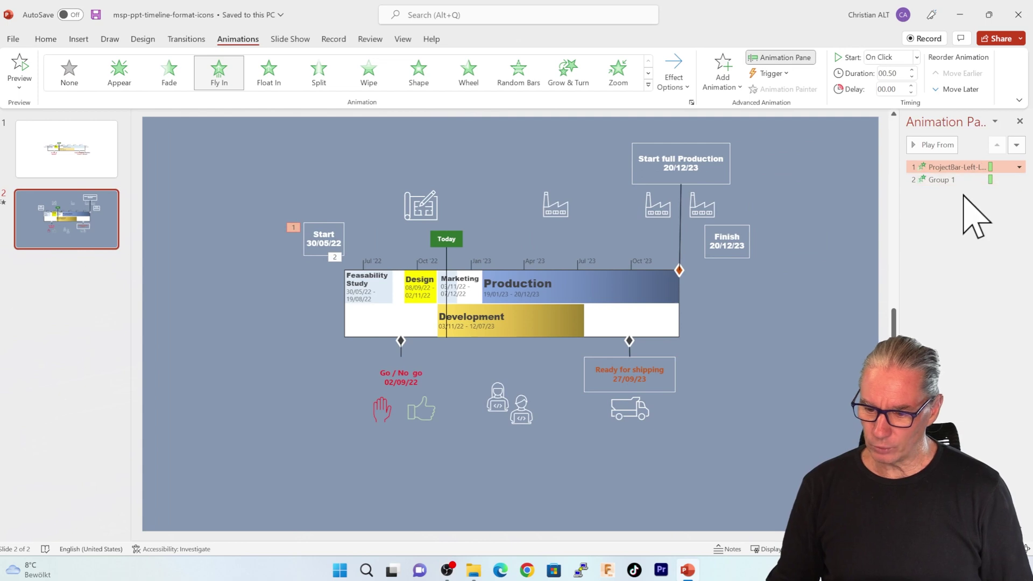
pyautogui.click(938, 145)
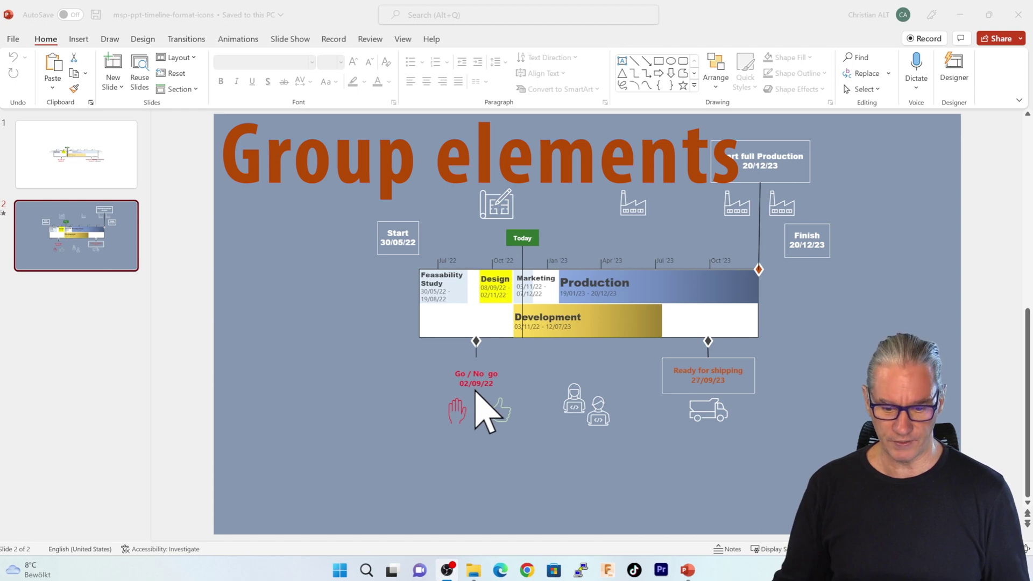
# Step: Group the Go / No go milestone with its label and icons
pyautogui.click(377, 352)
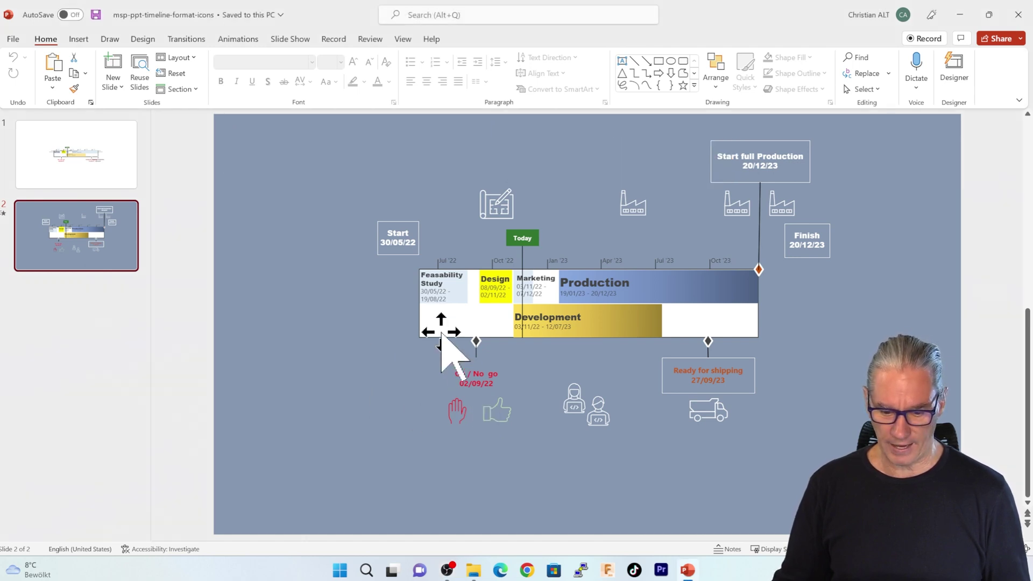
pyautogui.moveTo(403, 324); pyautogui.dragTo(537, 442)
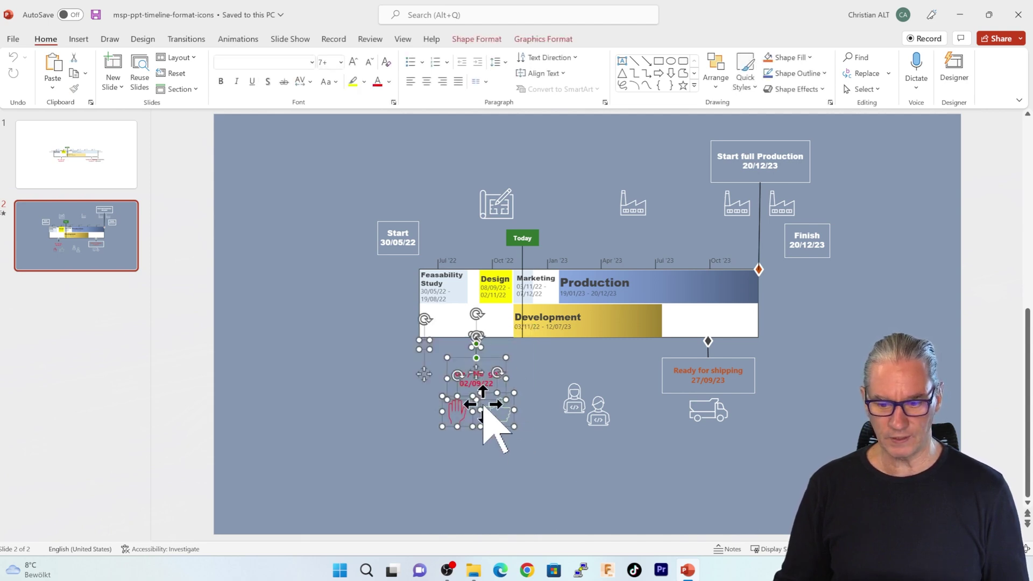
pyautogui.click(543, 39)
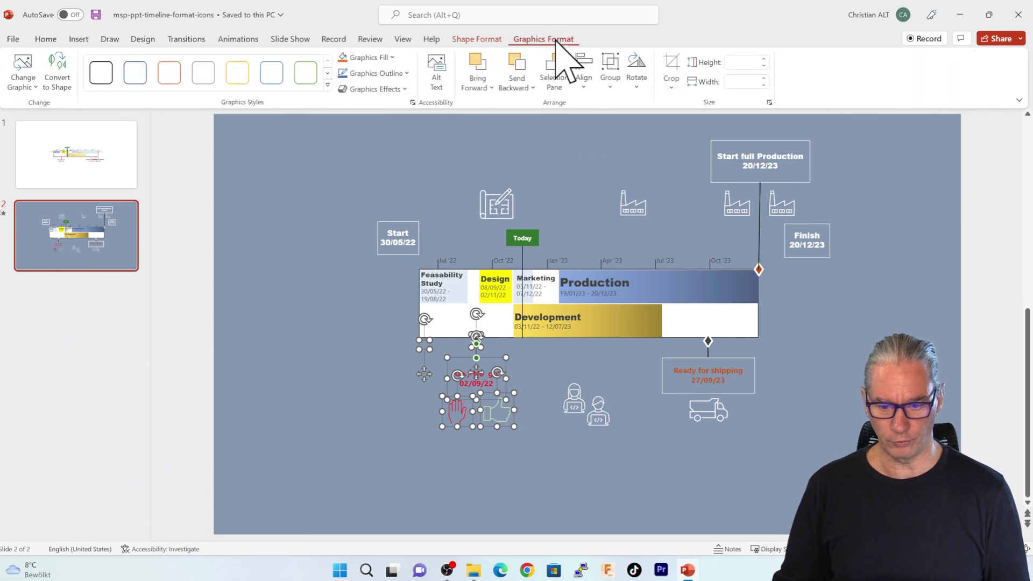
pyautogui.click(610, 86)
pyautogui.click(629, 107)
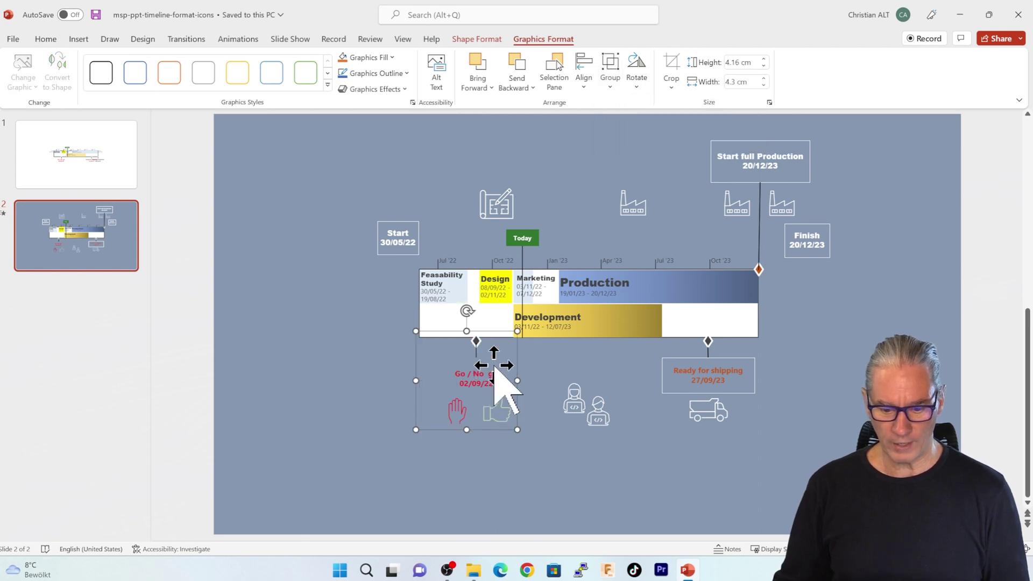
# Step: Apply Fly In to the Go / No go group and preview from the first animation
pyautogui.click(238, 38)
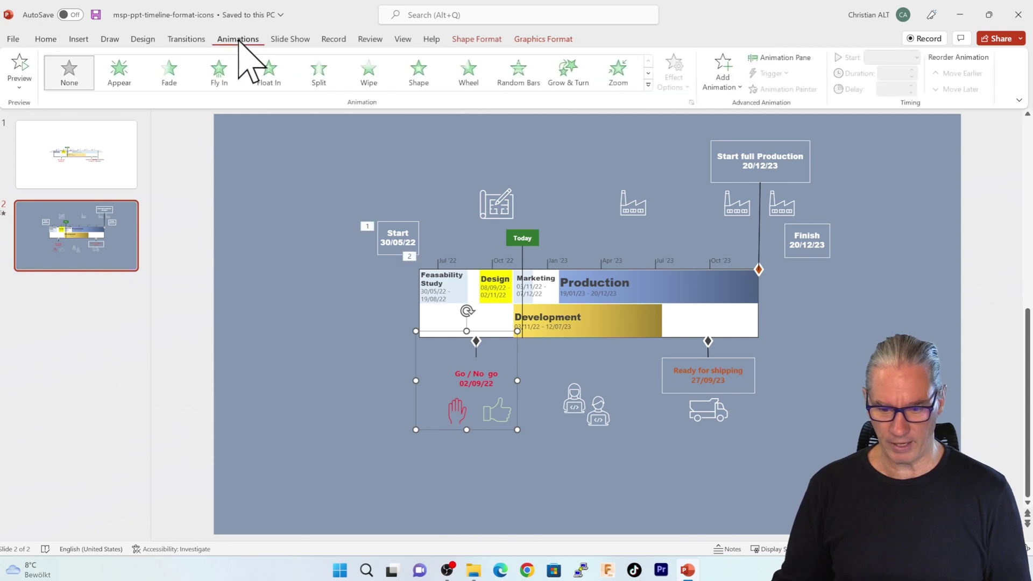
pyautogui.click(796, 56)
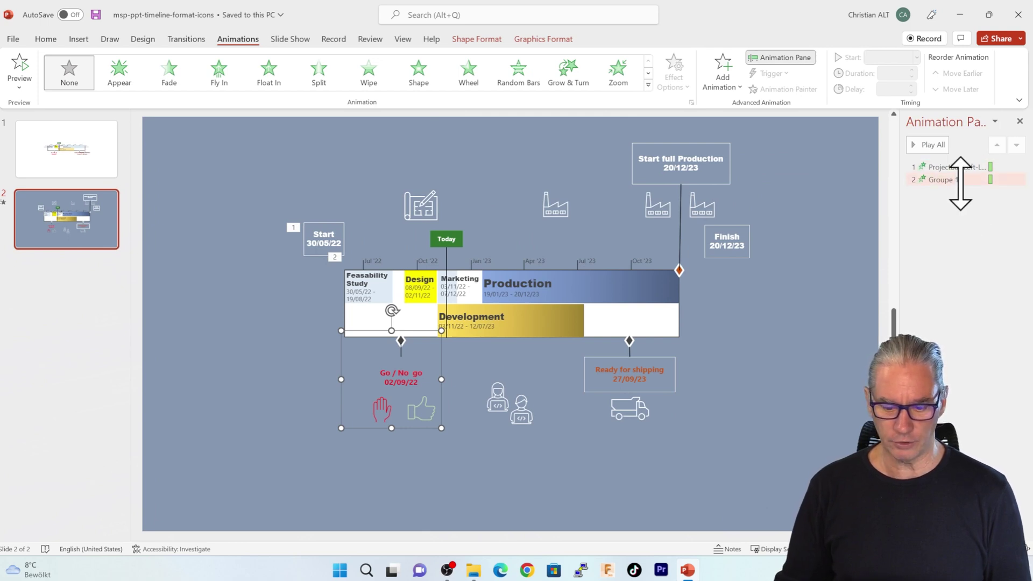
pyautogui.click(218, 74)
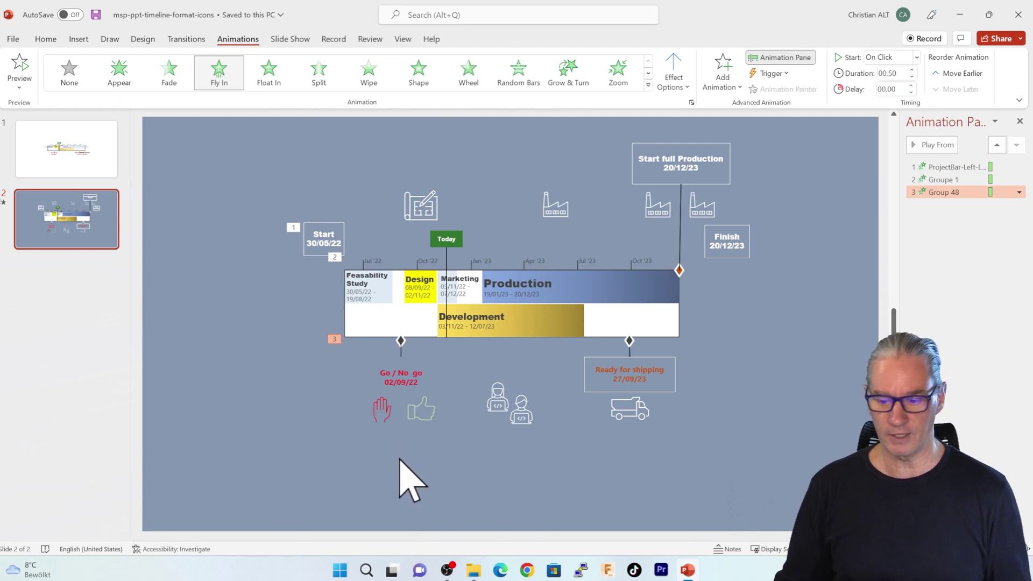
pyautogui.click(969, 166)
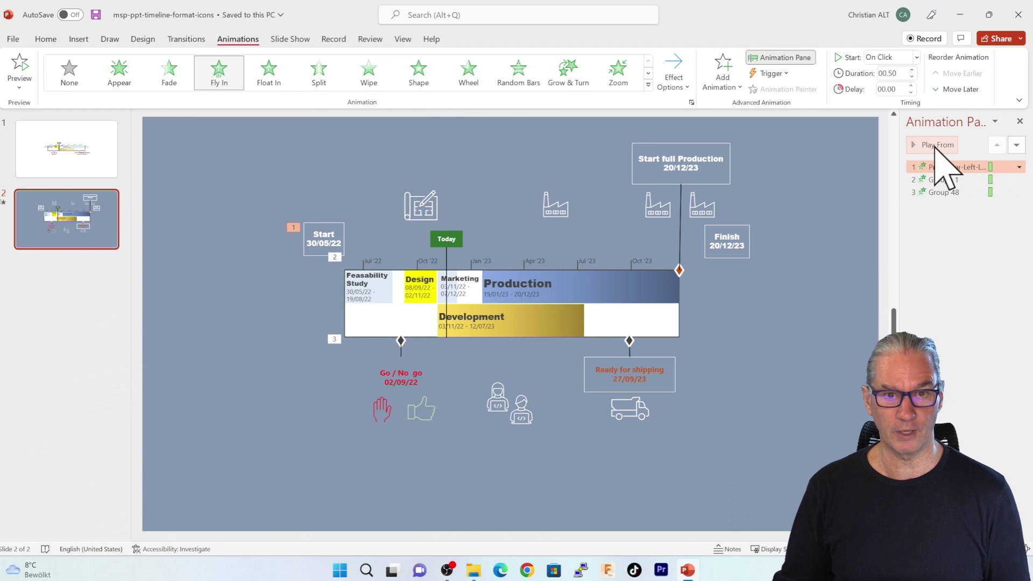
pyautogui.click(935, 145)
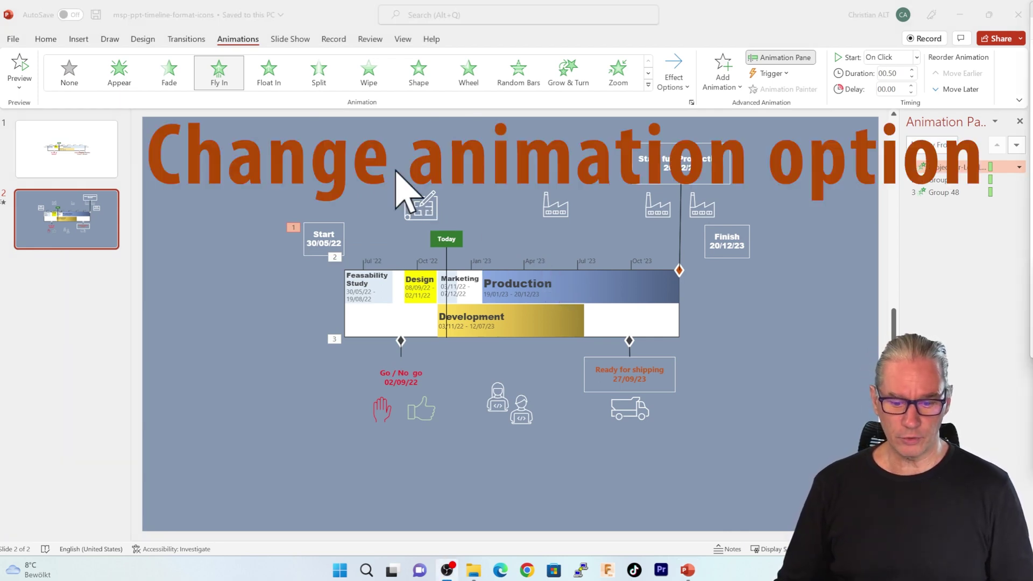
# Step: Group the blueprint icon with the Design bar
pyautogui.click(388, 164)
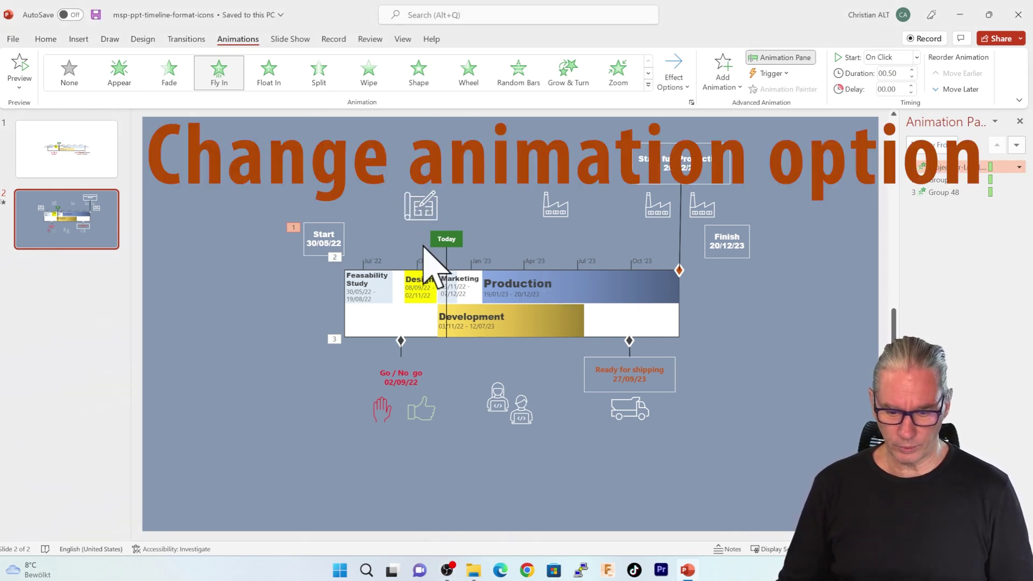
pyautogui.moveTo(394, 178); pyautogui.dragTo(451, 321)
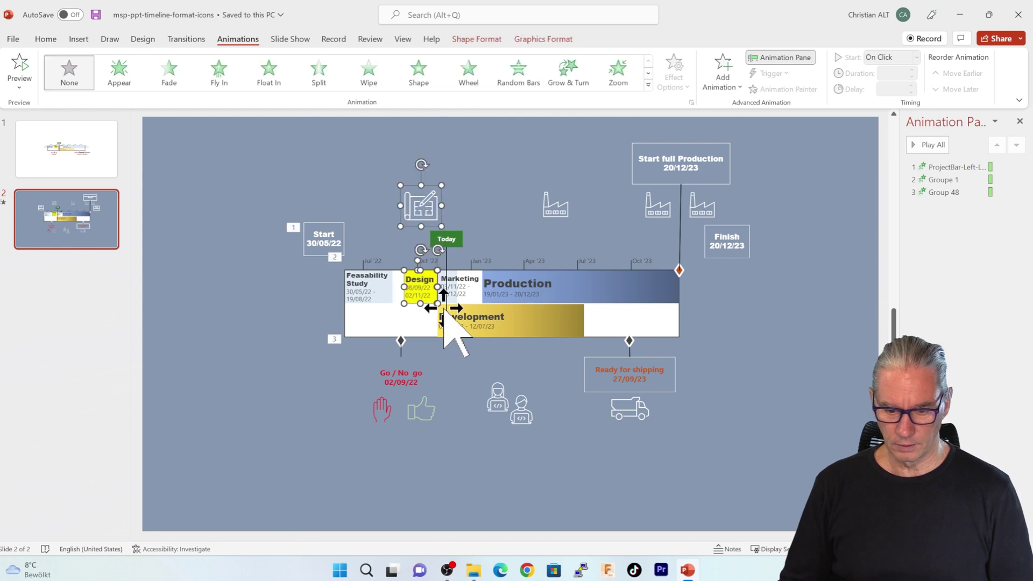
pyautogui.click(545, 39)
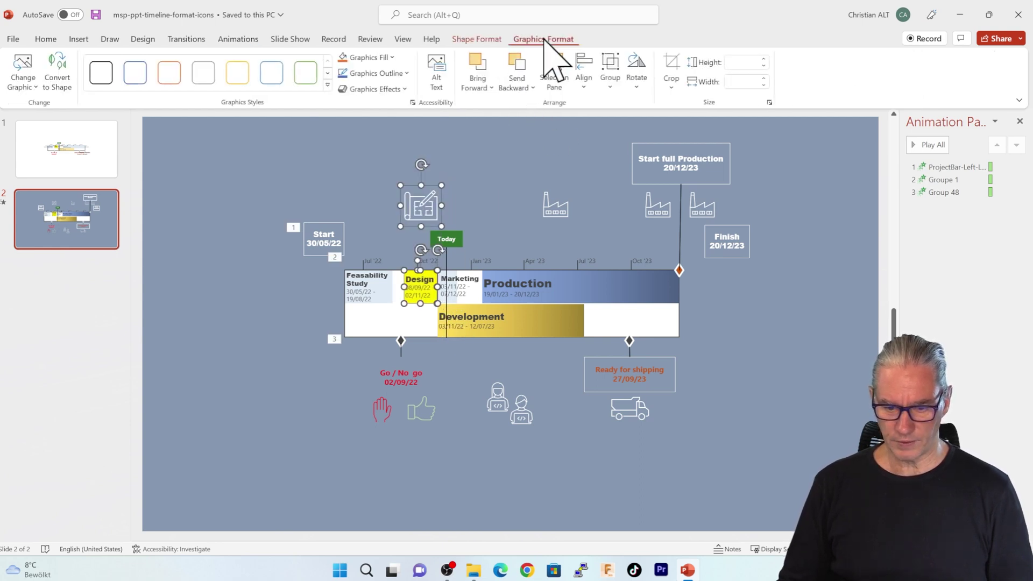
pyautogui.click(611, 85)
pyautogui.click(627, 108)
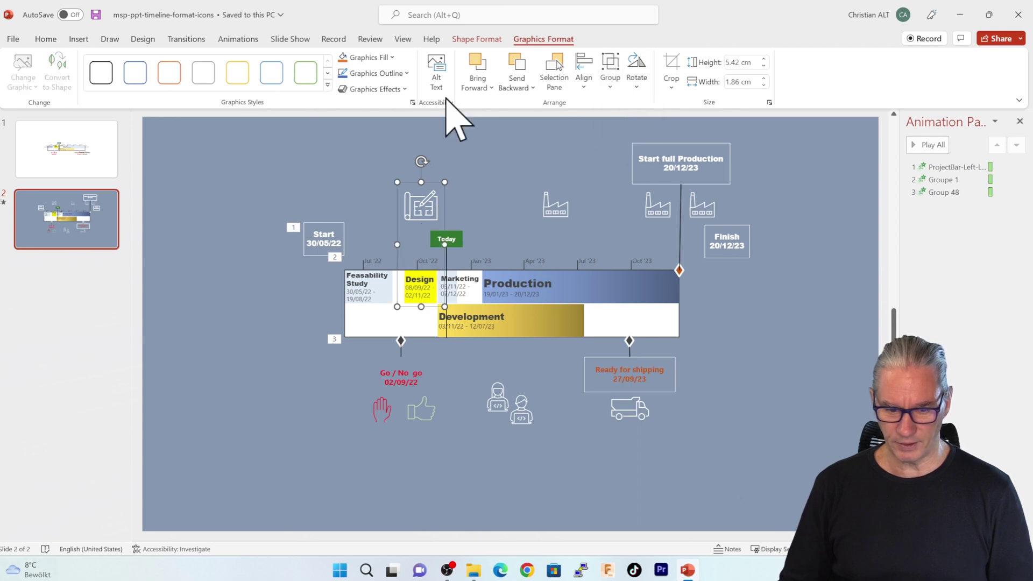
# Step: Give the blueprint icon group a Fly In entrance from the top, then select the first animation
pyautogui.click(251, 41)
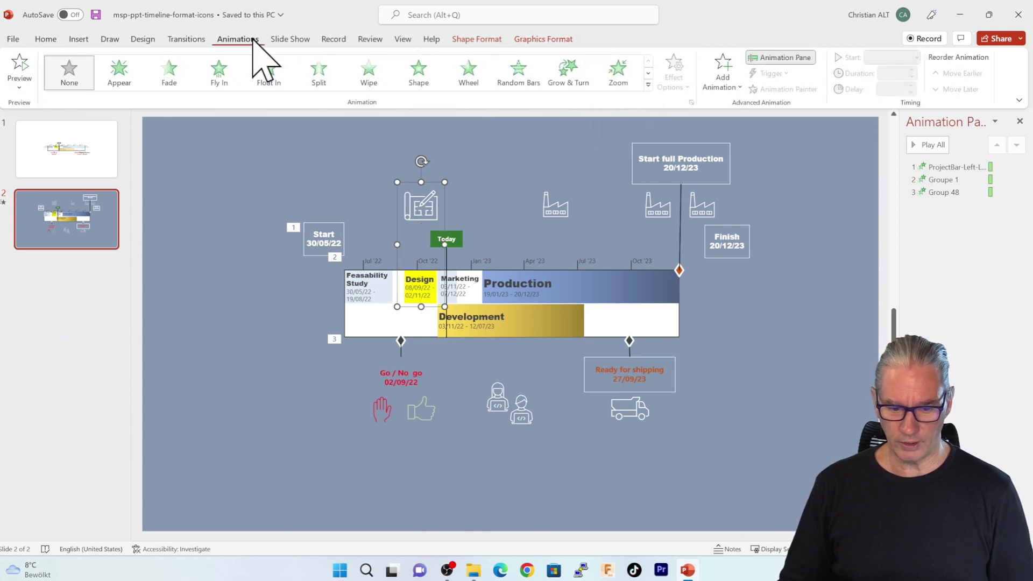
pyautogui.click(220, 72)
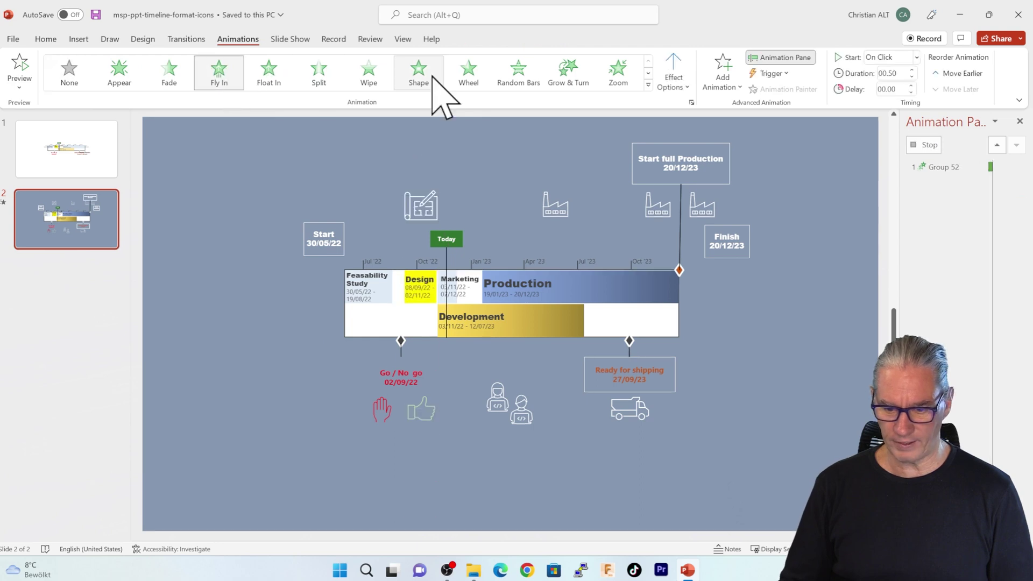
pyautogui.click(674, 76)
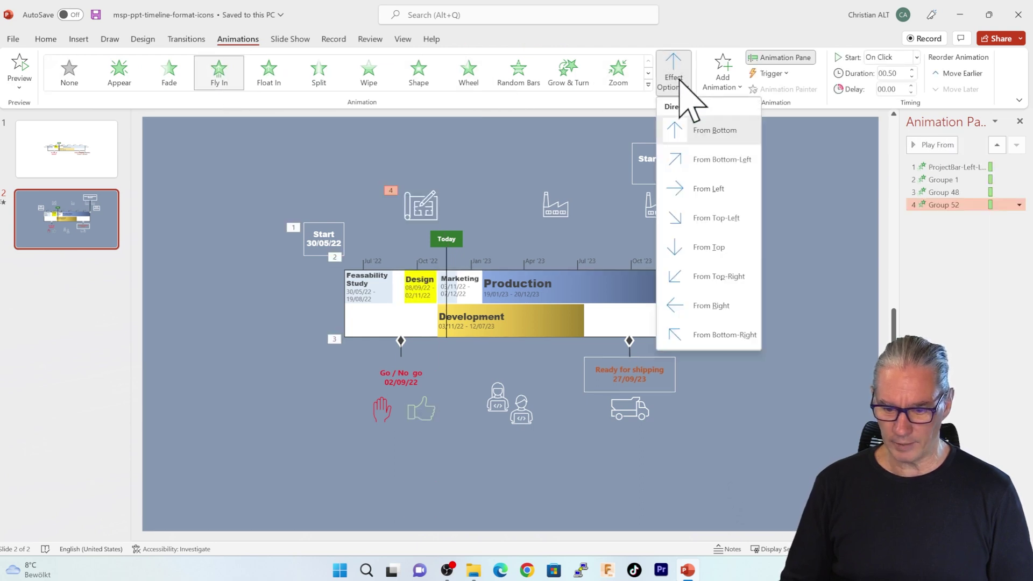
pyautogui.click(704, 251)
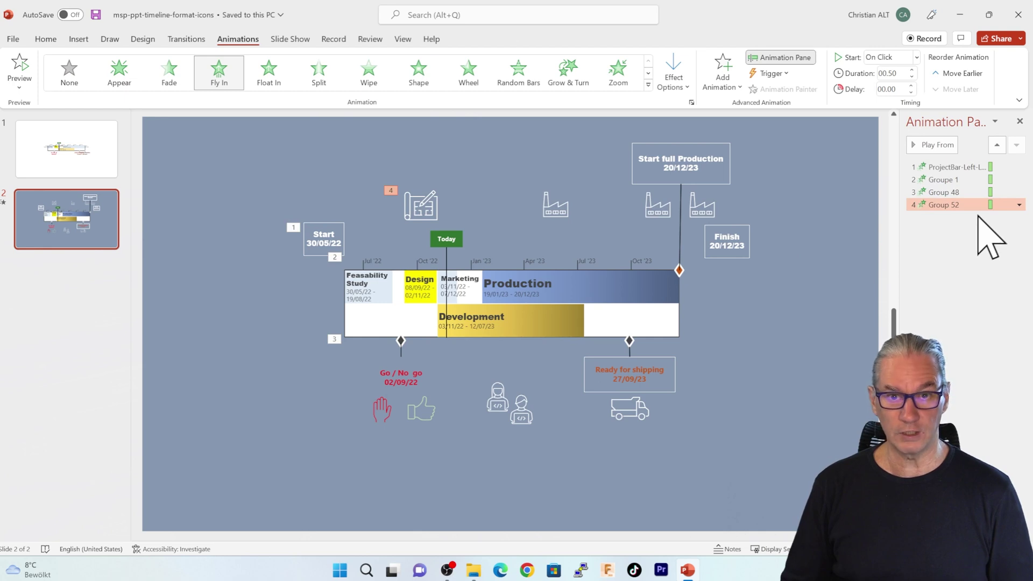
pyautogui.moveTo(968, 205); pyautogui.dragTo(968, 171)
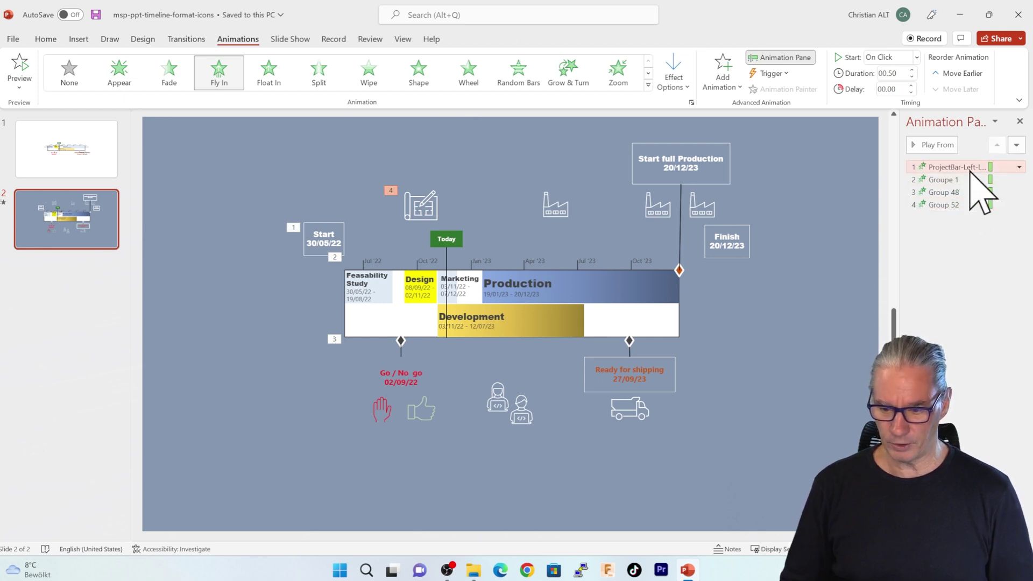
# Step: Preview the slide's animations starting from the first one
pyautogui.click(949, 146)
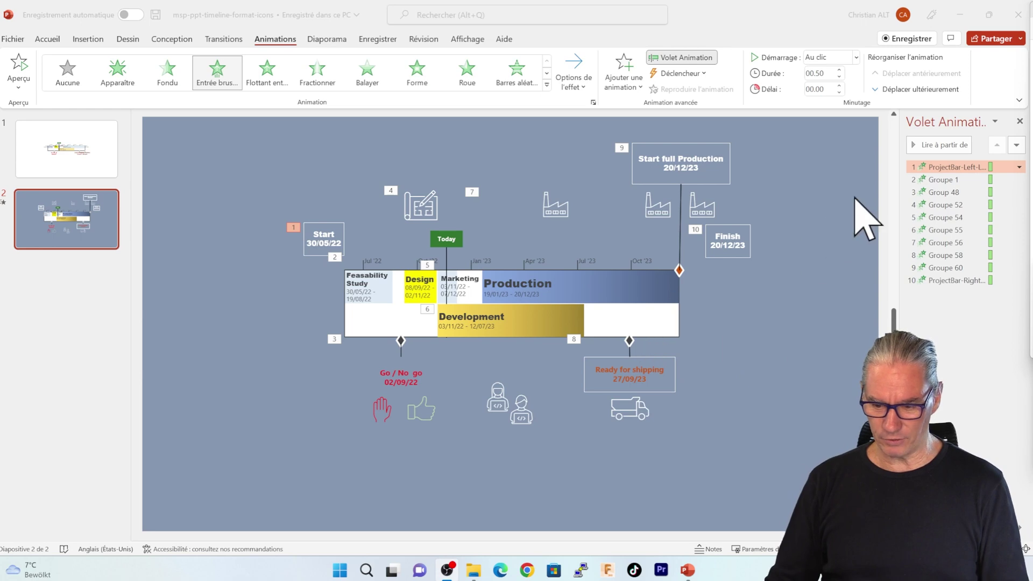
# Step: Preview the ten-animation sequence, then select the Today marker and its label
pyautogui.click(941, 146)
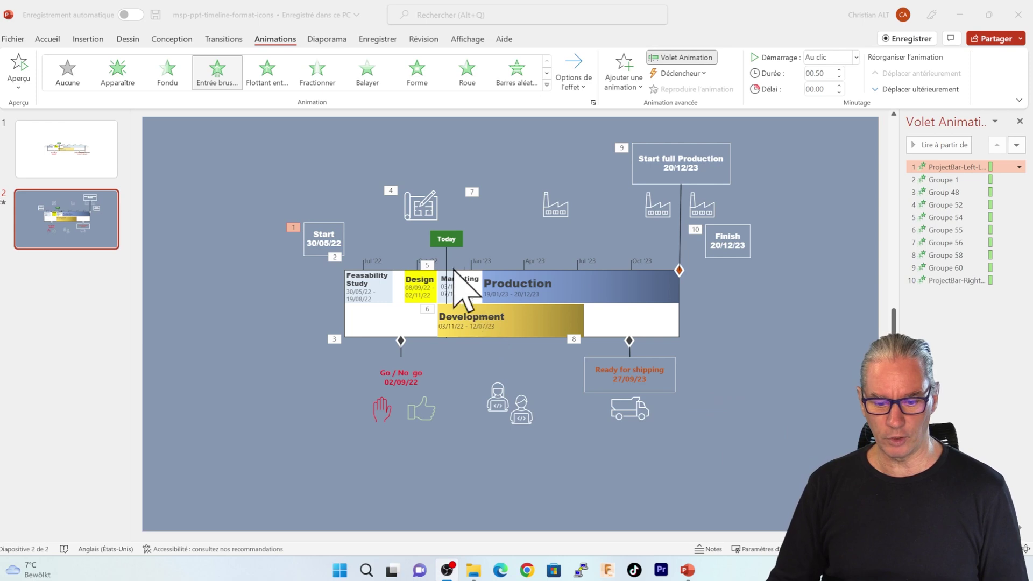
pyautogui.click(425, 226)
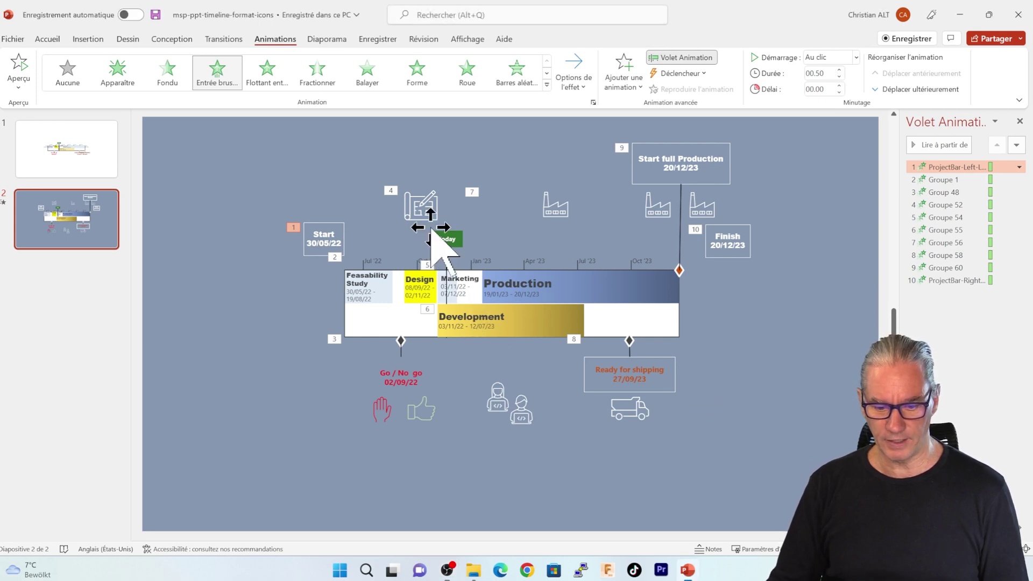
pyautogui.moveTo(464, 224); pyautogui.dragTo(423, 310)
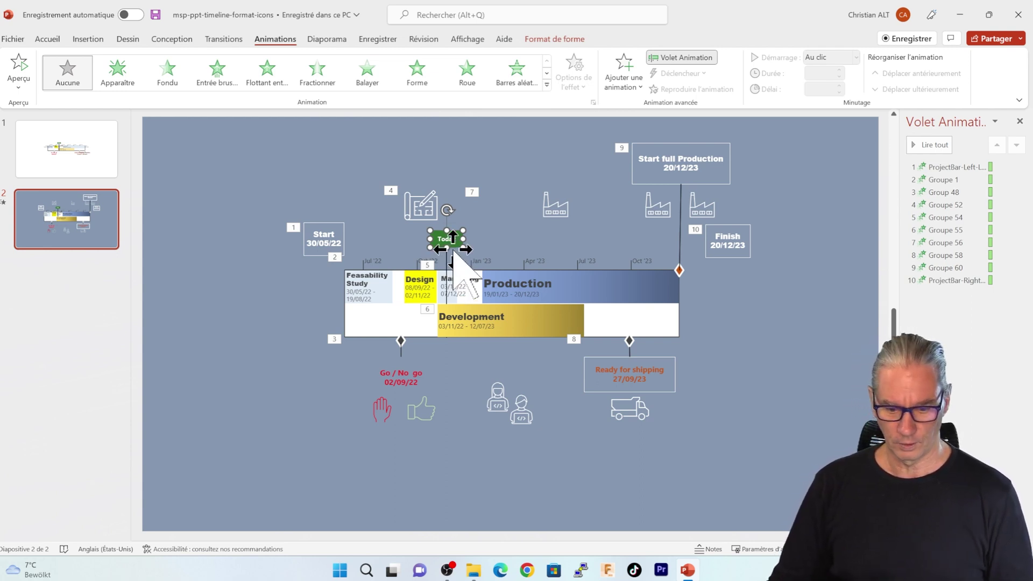
# Step: Make the Today marker fly in from the top, then preview from animation 1
pyautogui.click(221, 70)
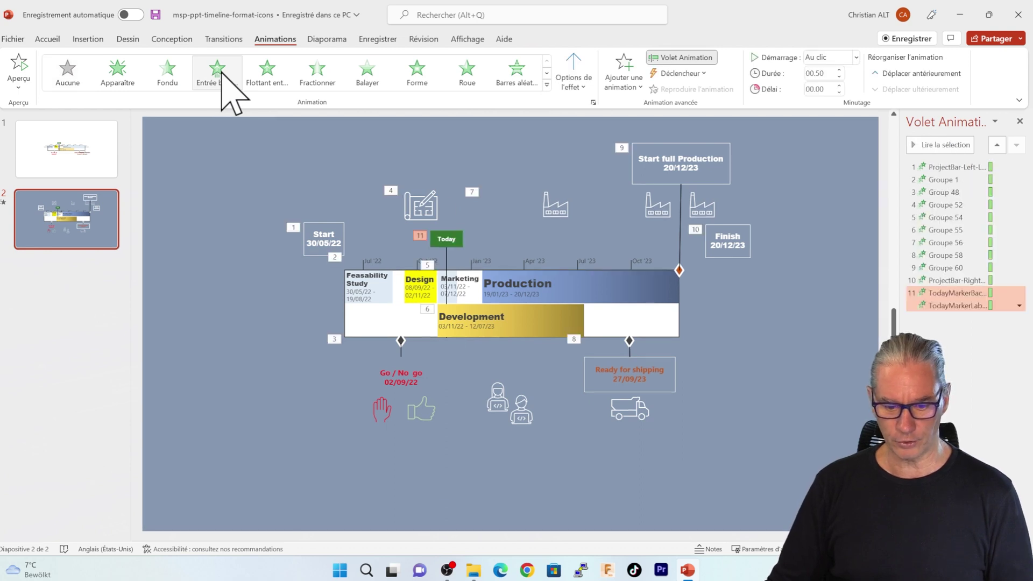
pyautogui.click(580, 85)
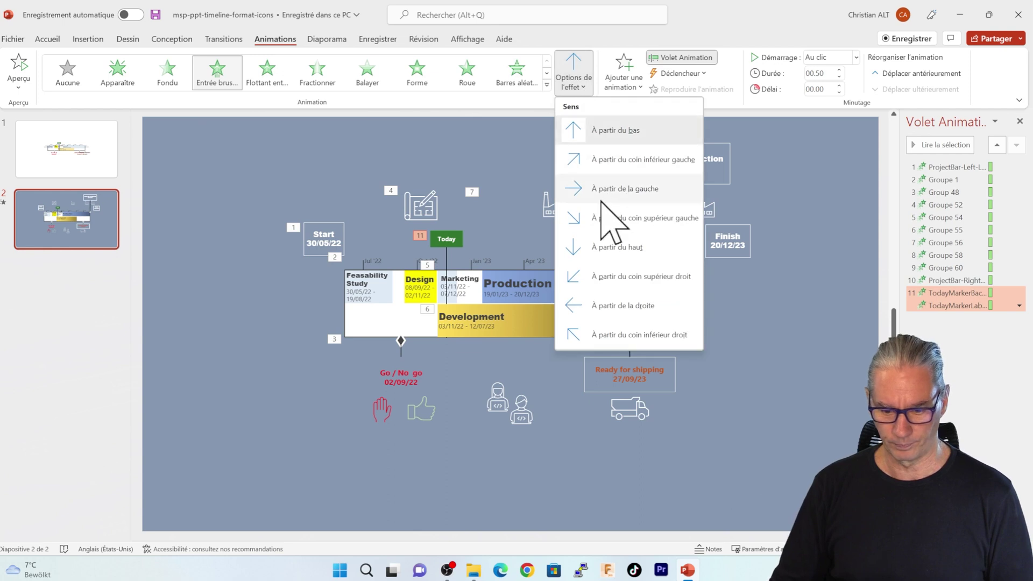
pyautogui.click(617, 248)
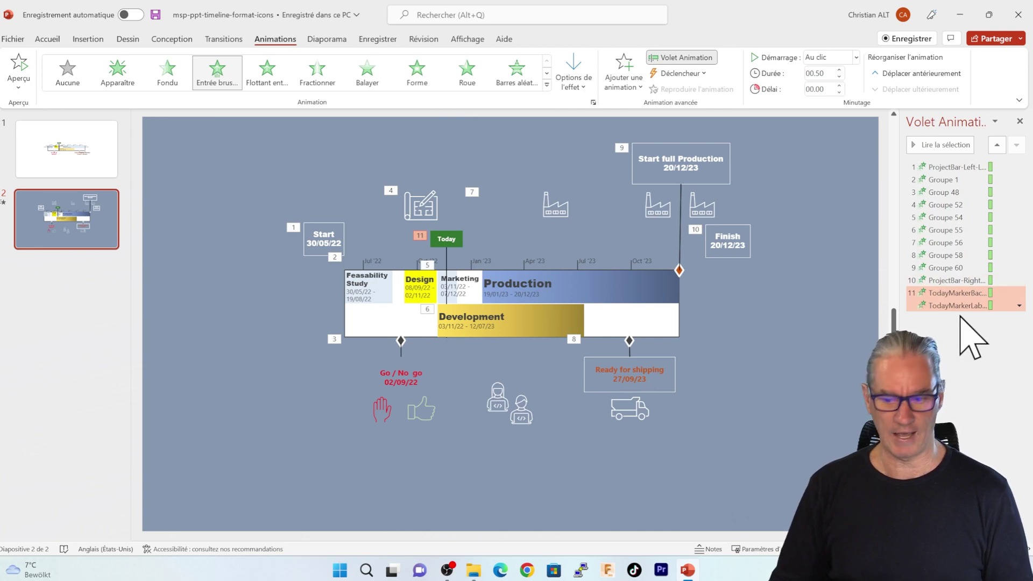
pyautogui.click(947, 167)
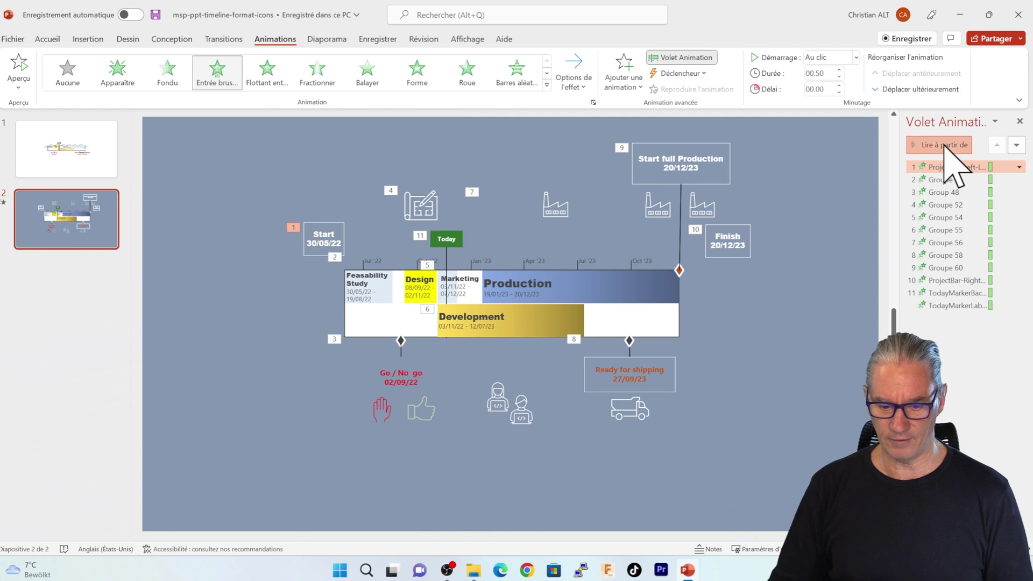
pyautogui.click(944, 144)
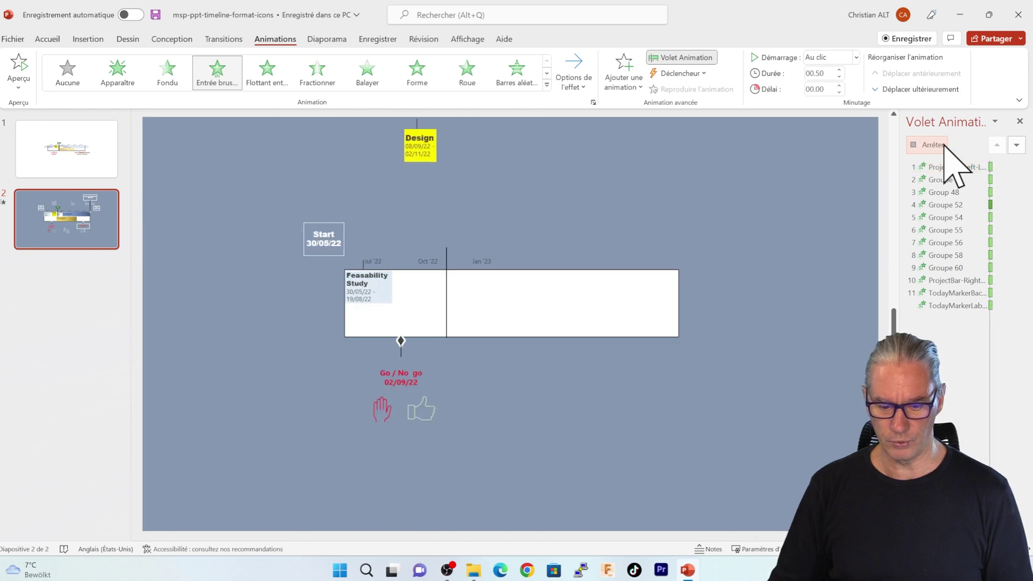